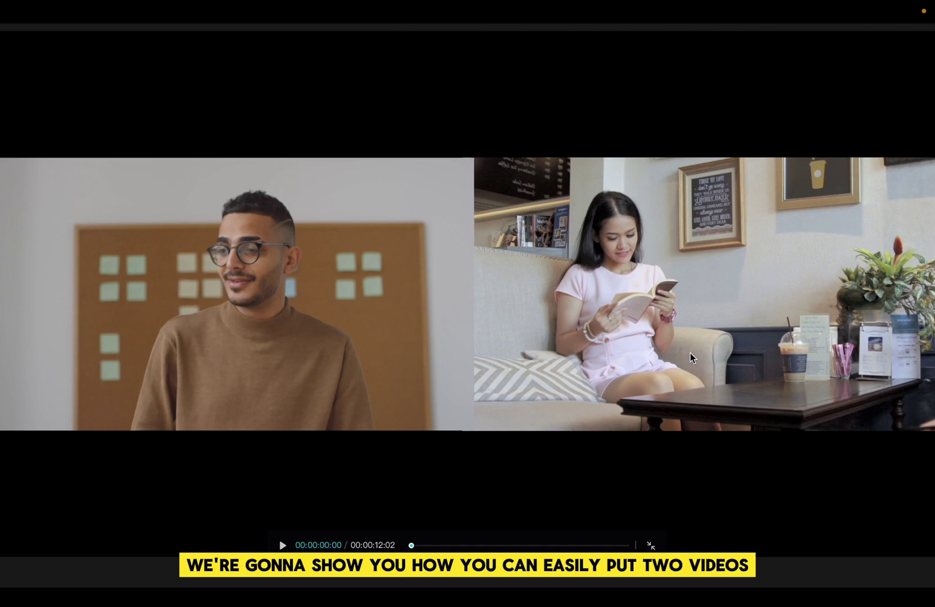
Play the finished side-by-side video full screen as a preview
key("space")
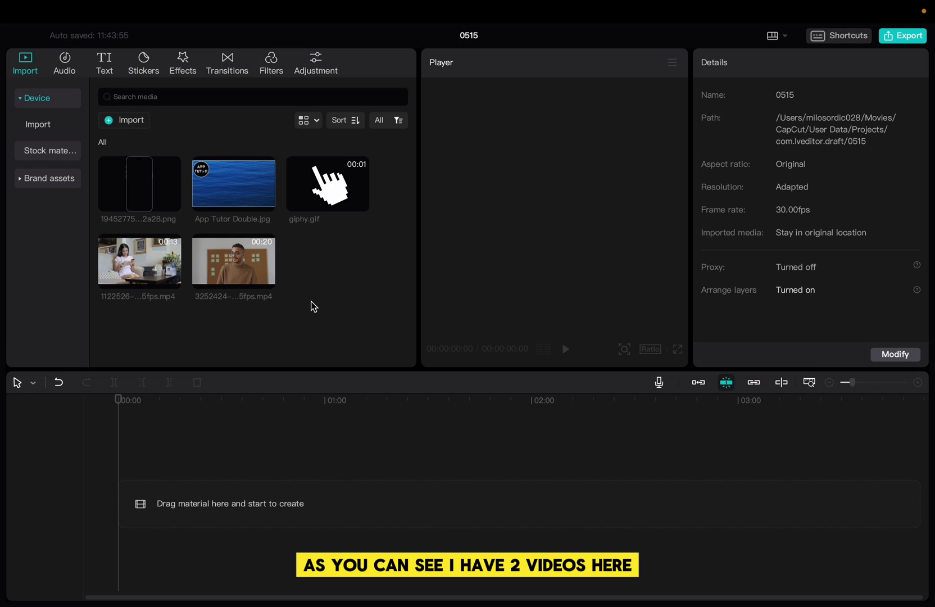
Select both mp4 clips and check the preview at about eight seconds and in the second clip
mouse_move(312, 306)
left_mouse_down()
mouse_move(168, 263)
mouse_move(181, 482)
left_mouse_up()
left_click(192, 446)
left_click(261, 408)
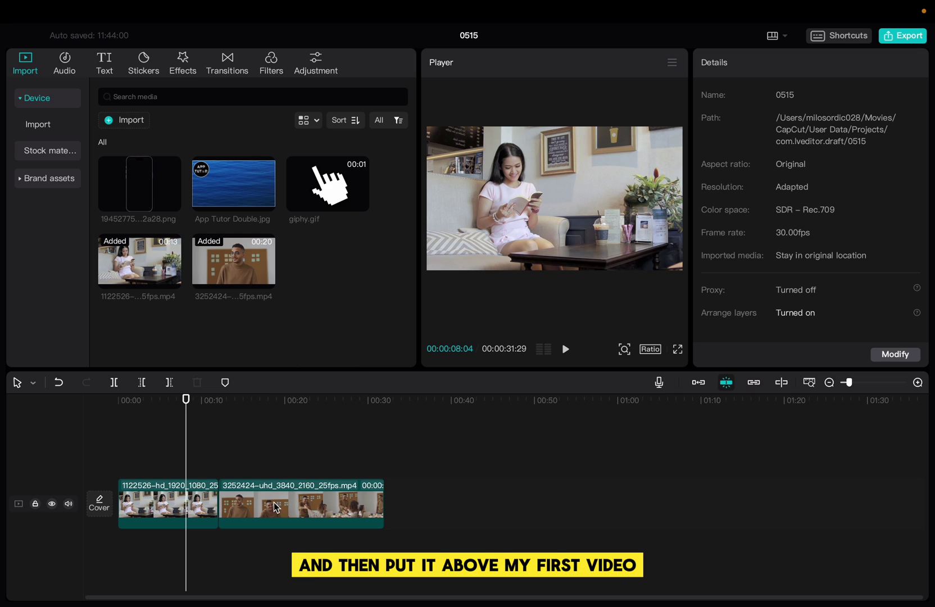
Stack the man's clip above the woman's and cut it off where the lower clip ends
left_click_drag(276, 506, 170, 452)
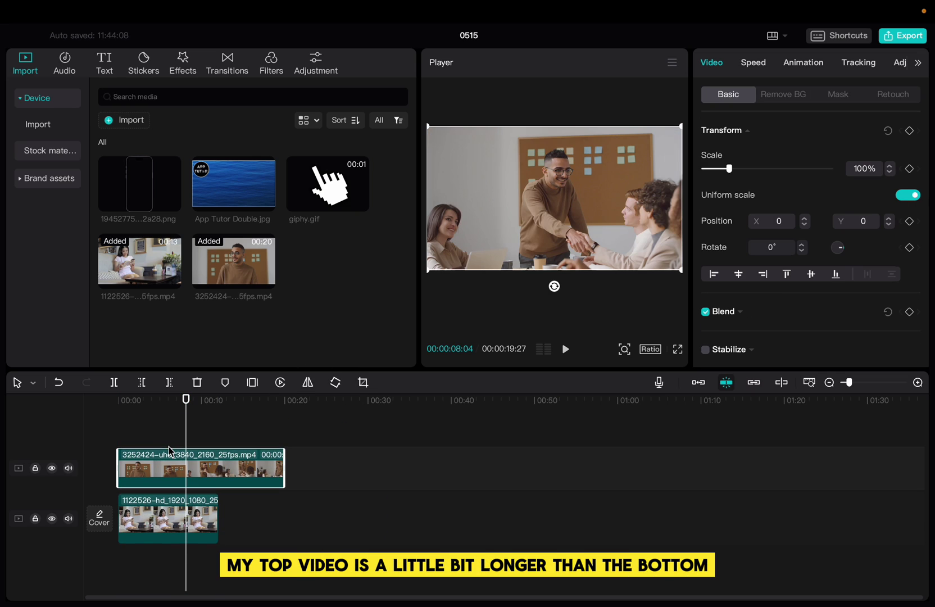
left_click(149, 508)
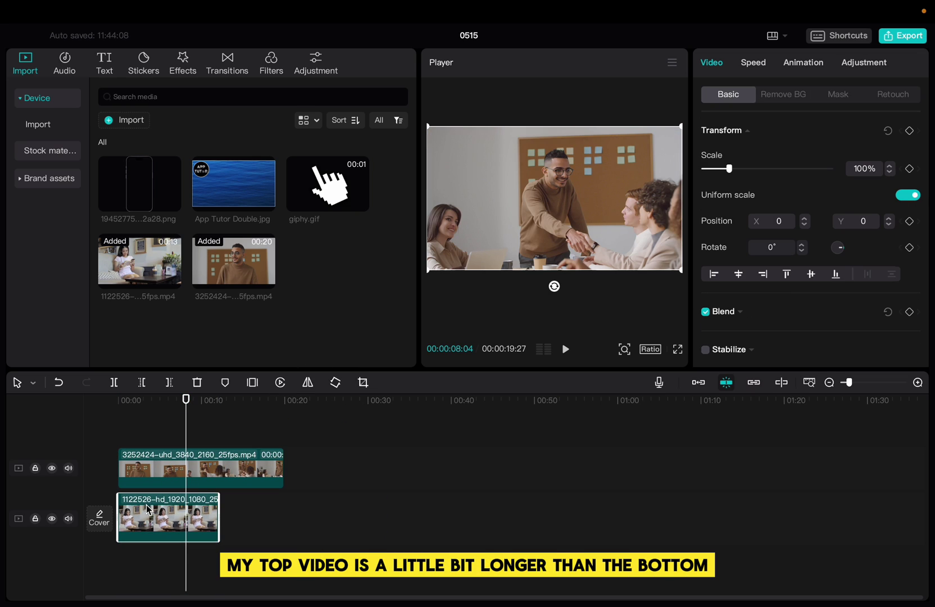
left_click(148, 473)
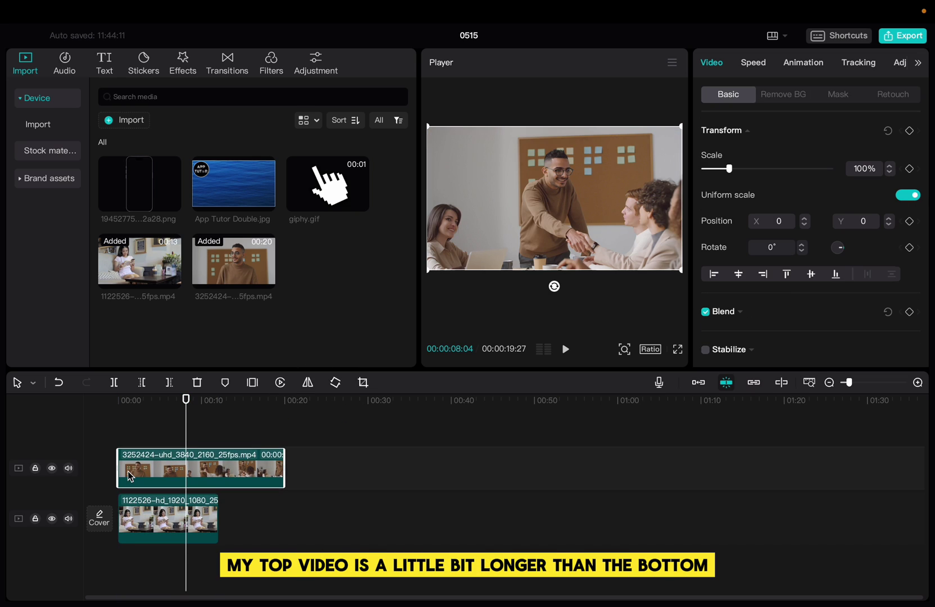
left_click(207, 406)
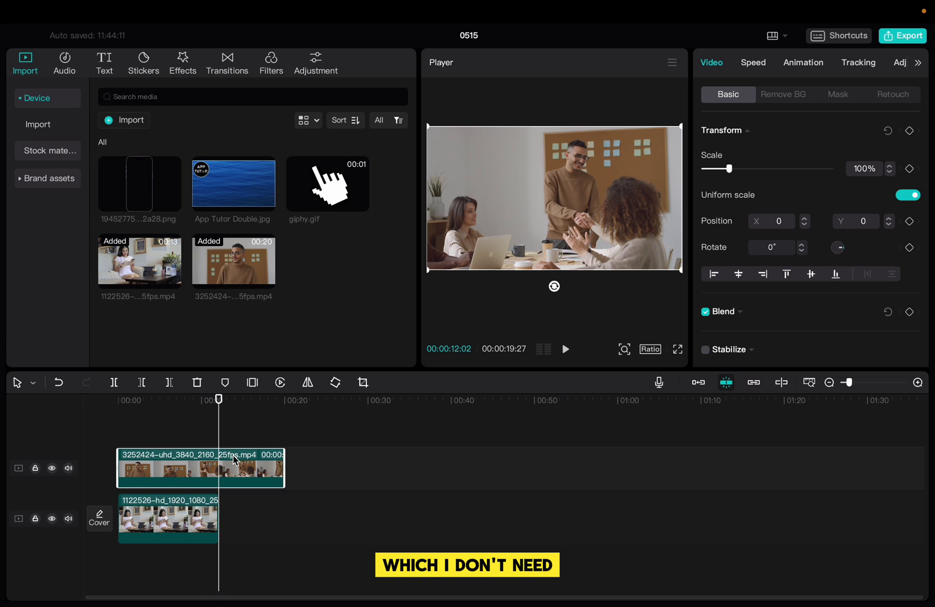
key("w")
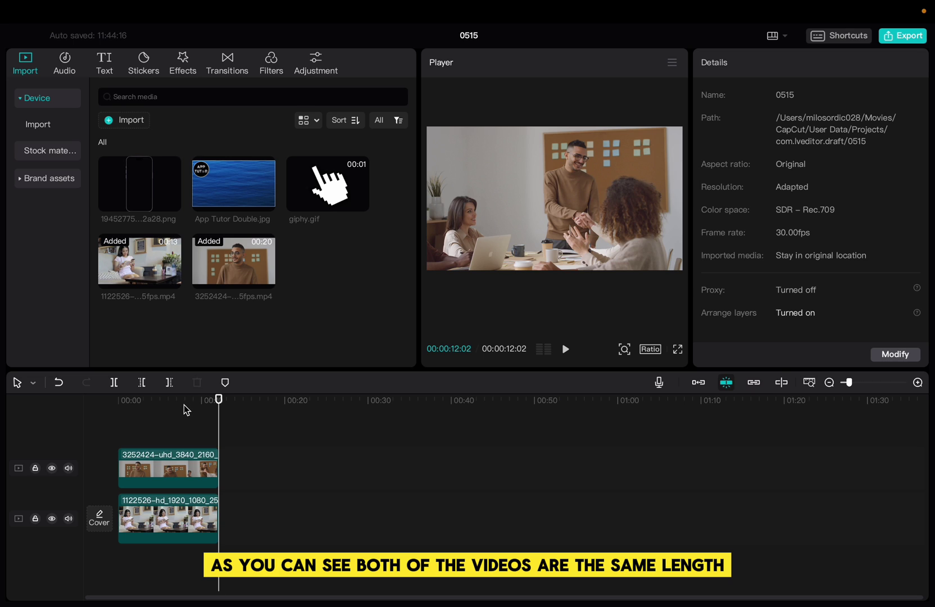
At about eight seconds, shrink the man's video to about half size and shift it left
left_click(185, 406)
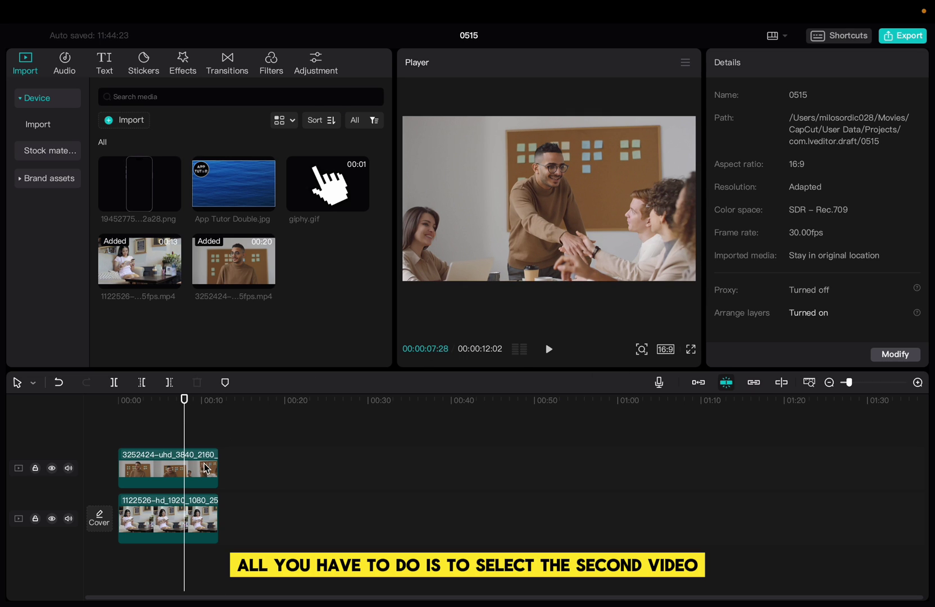
left_click(209, 476)
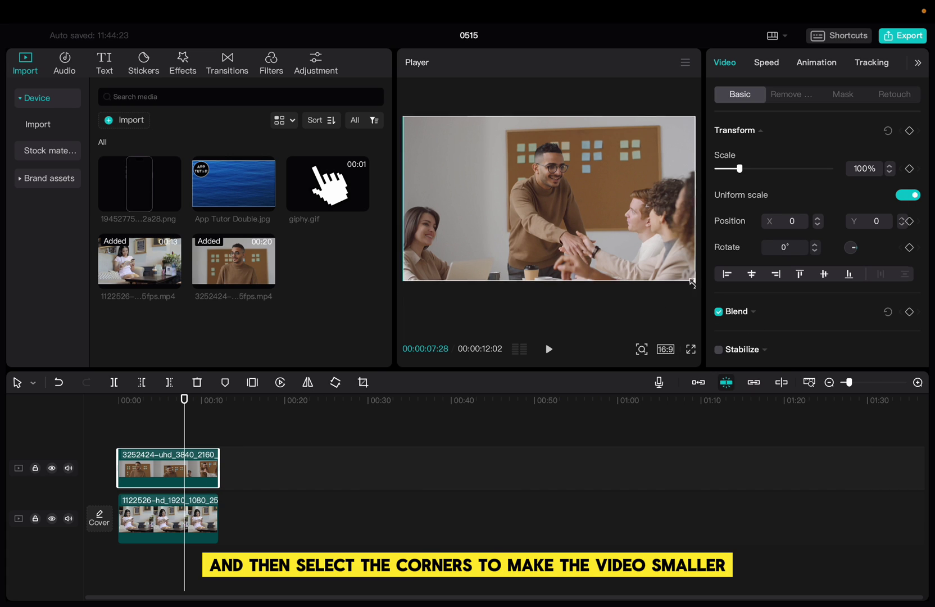
mouse_move(692, 284)
left_mouse_down()
mouse_move(620, 239)
mouse_move(532, 233)
left_mouse_up()
left_click_drag(482, 197, 468, 197)
left_click(195, 541)
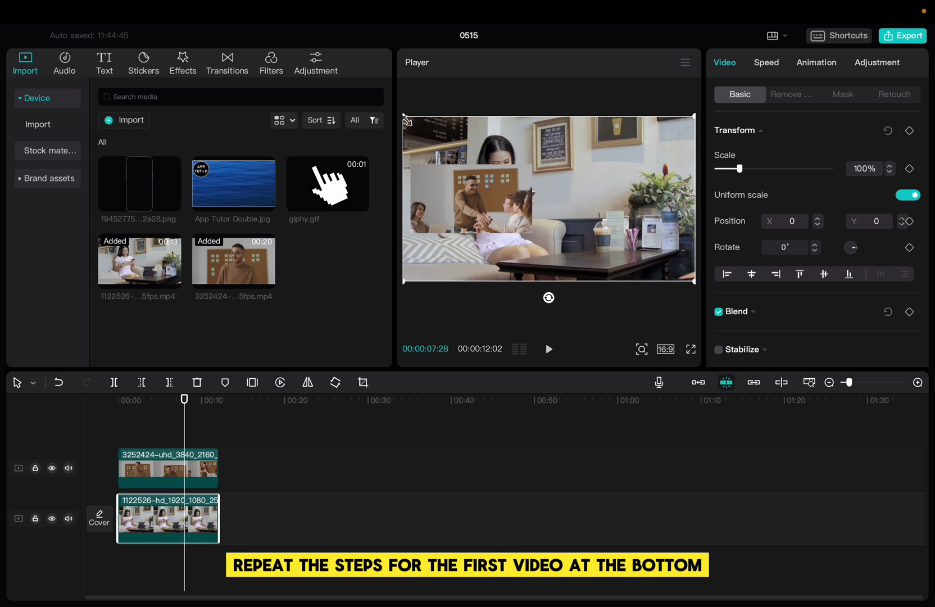
Scale the woman's video to roughly half size and move it to the right side
left_click_drag(404, 116, 484, 161)
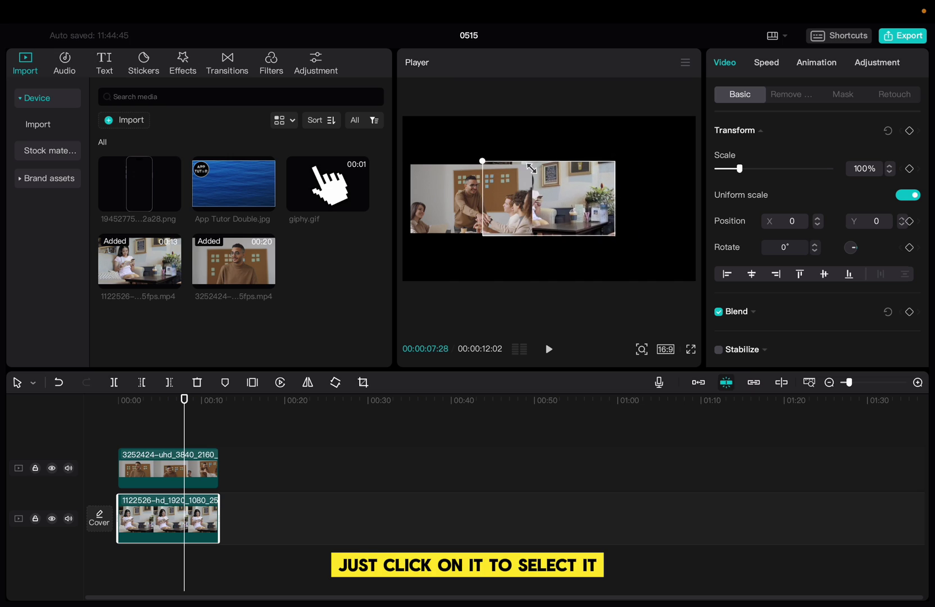
left_click_drag(546, 176, 625, 176)
left_click_drag(562, 163, 552, 157)
left_click(471, 199)
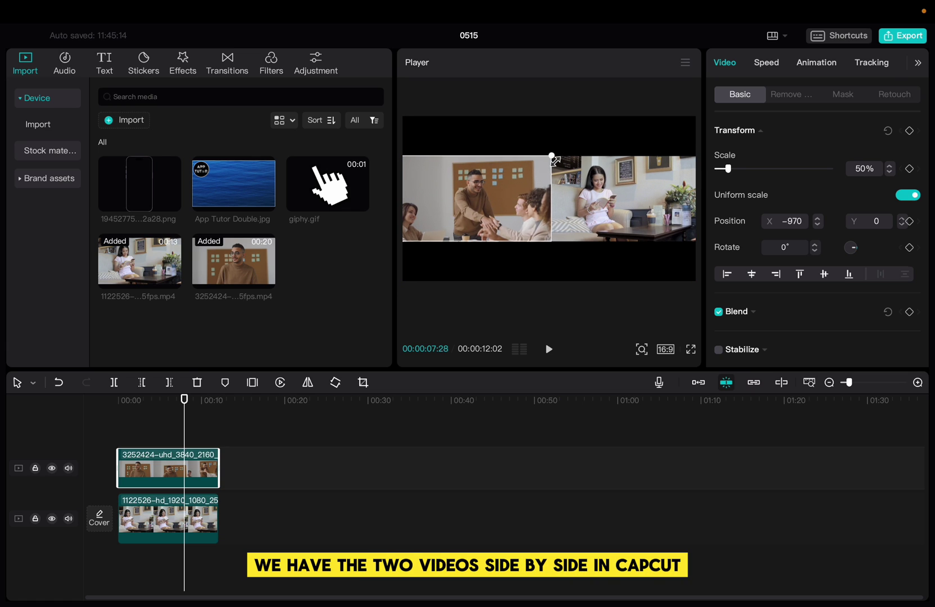